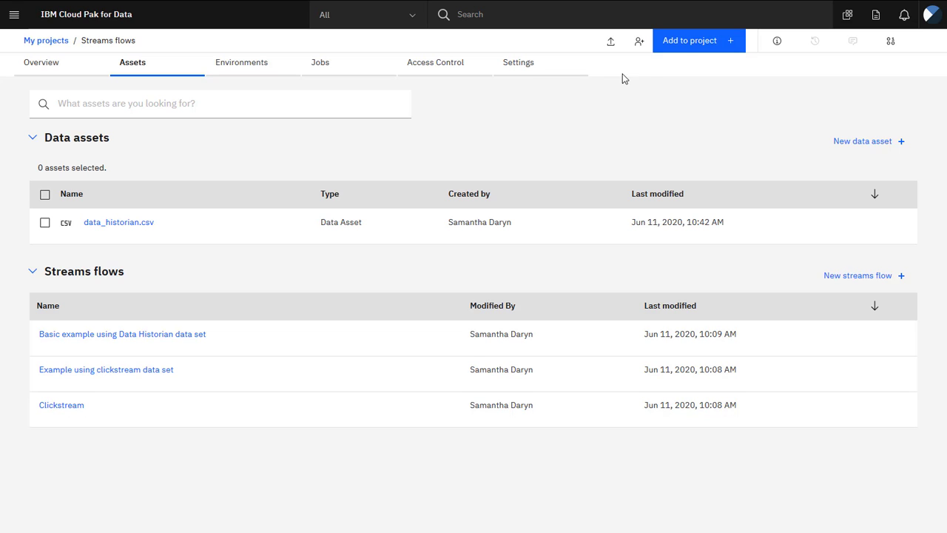
Add a new streams flow to the project, created from the Data Historian example
{"action": "left_click", "coordinate": [684, 48]}
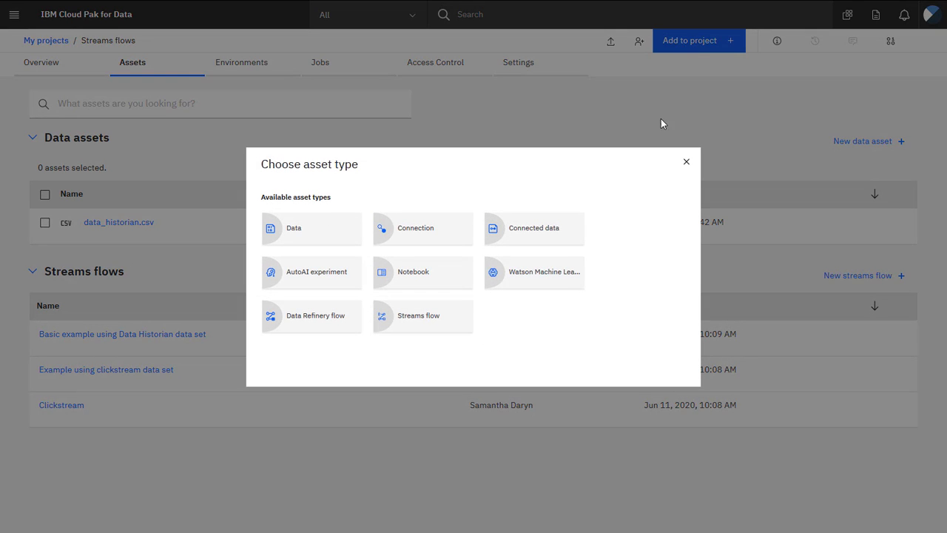
{"action": "left_click", "coordinate": [448, 337]}
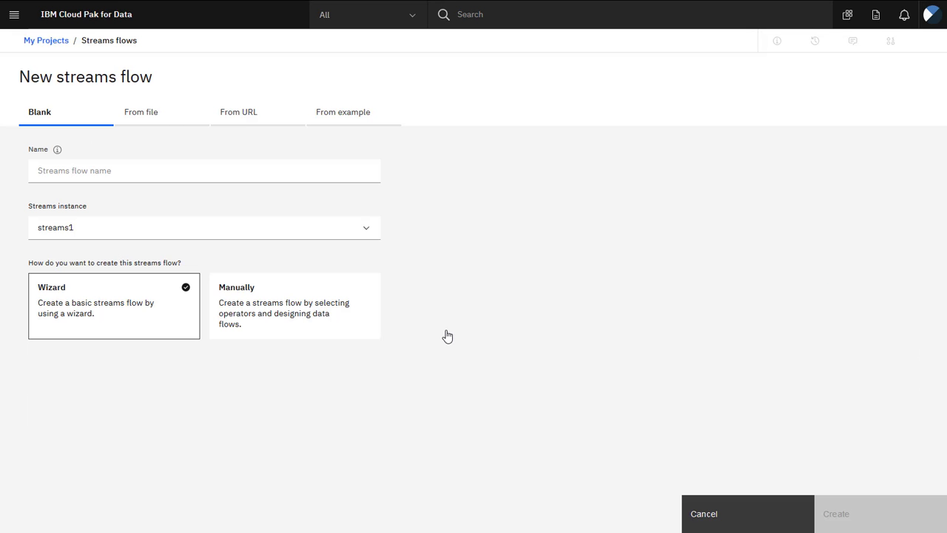
{"action": "left_click", "coordinate": [362, 119]}
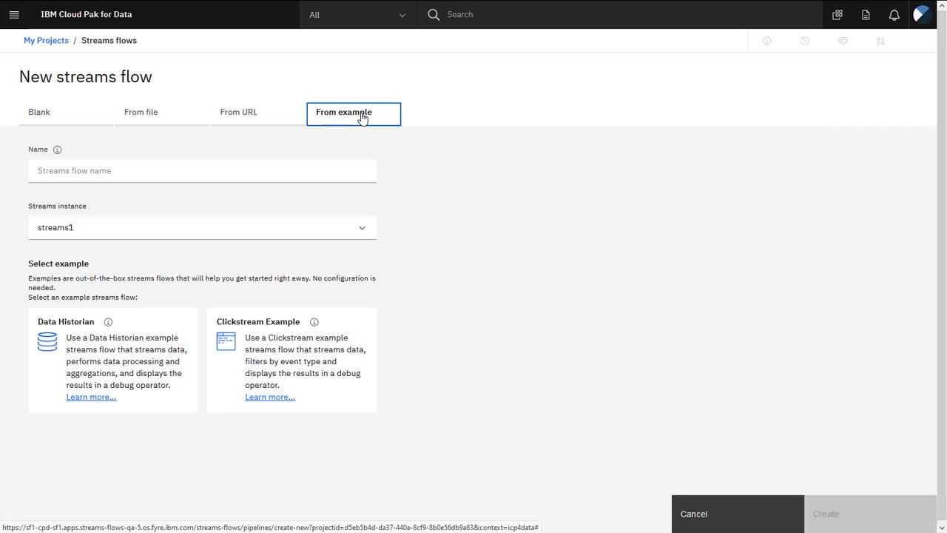
{"action": "left_click", "coordinate": [191, 332]}
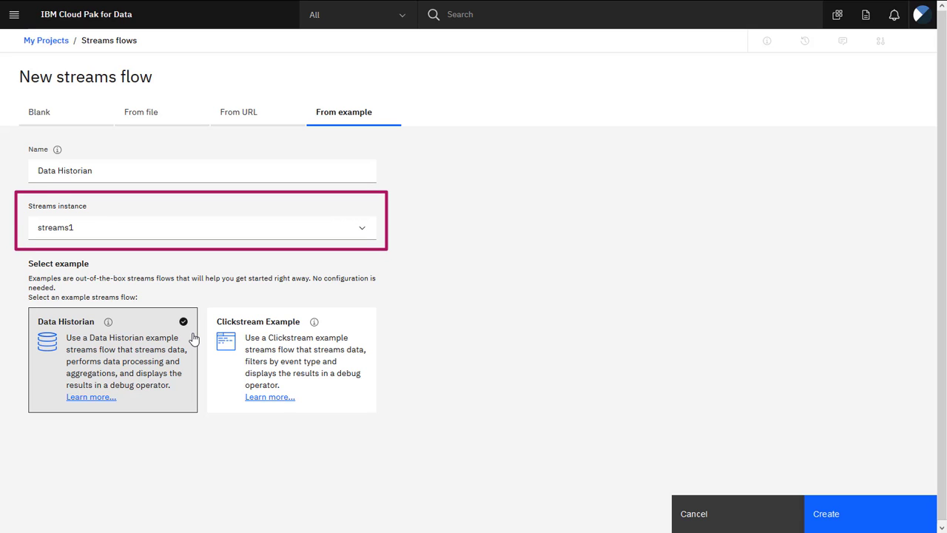
{"action": "left_click", "coordinate": [856, 514]}
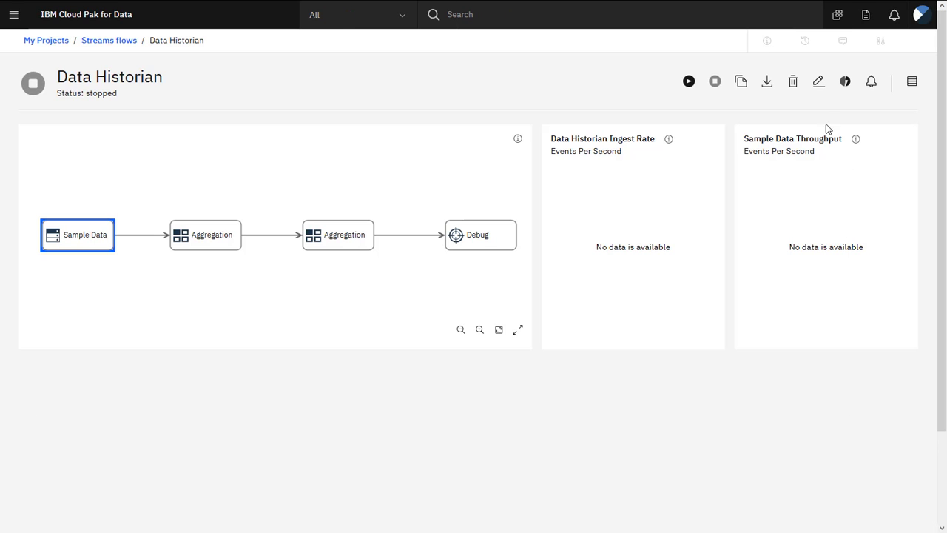
Open the flow for editing and examine the Sample Data operator's output schema, including the formatted stream data preview and all attributes
{"action": "left_click", "coordinate": [819, 87]}
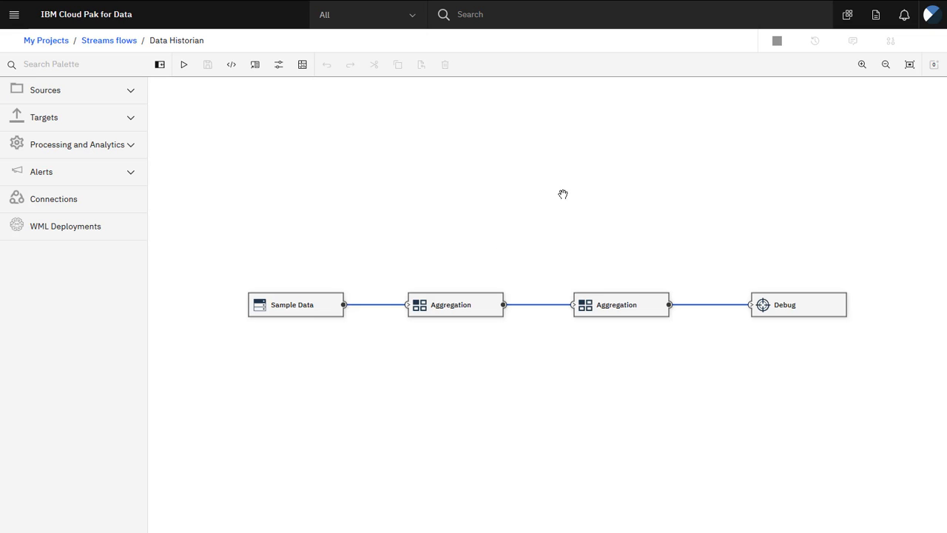
{"action": "left_click", "coordinate": [333, 306]}
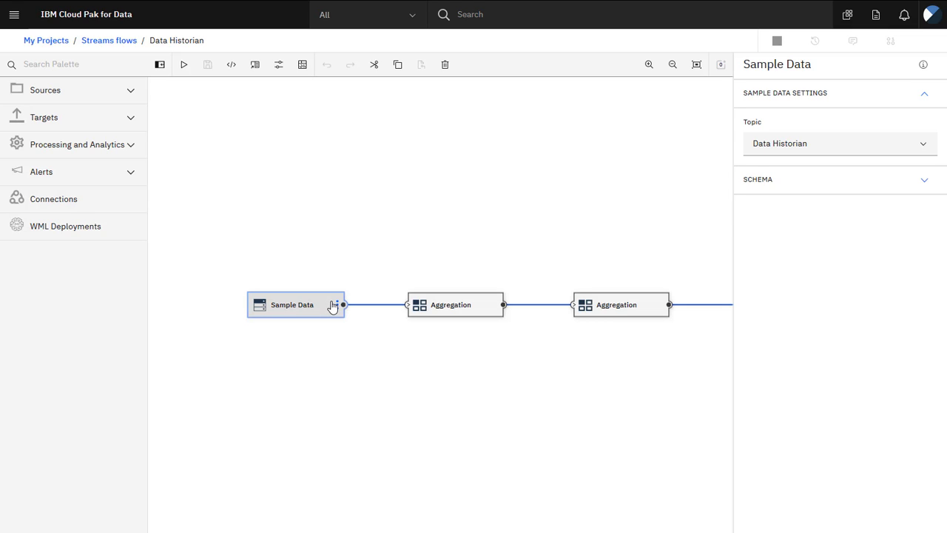
{"action": "left_click", "coordinate": [900, 184]}
{"action": "left_click", "coordinate": [907, 228]}
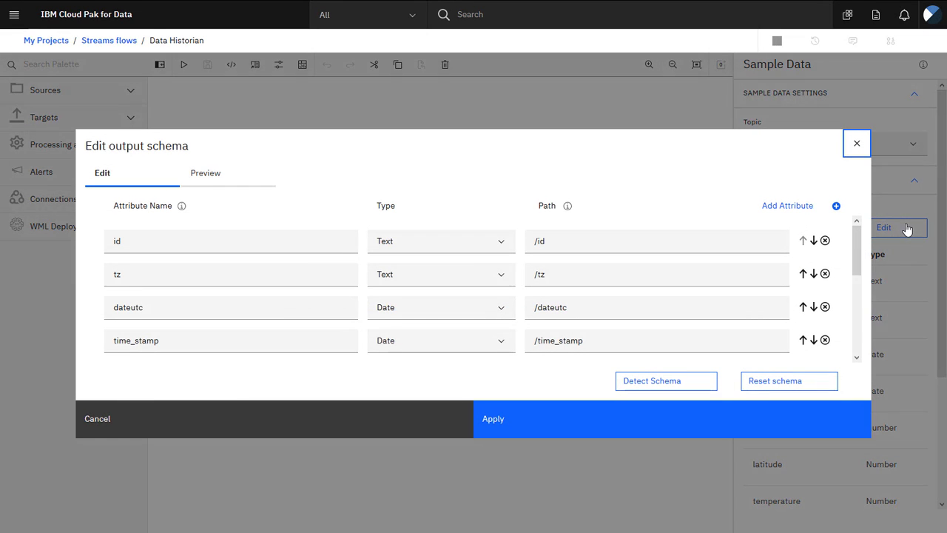
{"action": "left_click", "coordinate": [216, 174]}
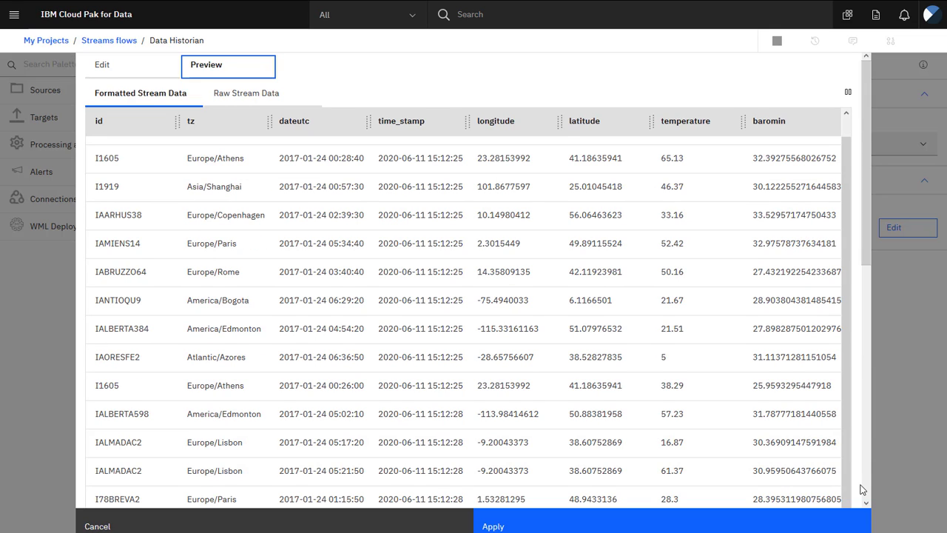
{"action": "scroll", "coordinate": [843, 163], "scroll_direction": "right", "scroll_amount": 5}
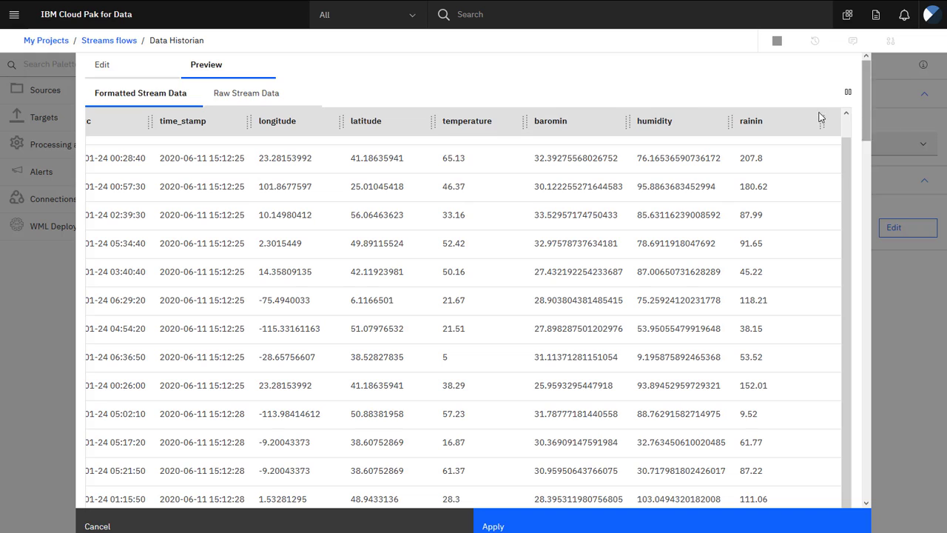
{"action": "left_click", "coordinate": [111, 65]}
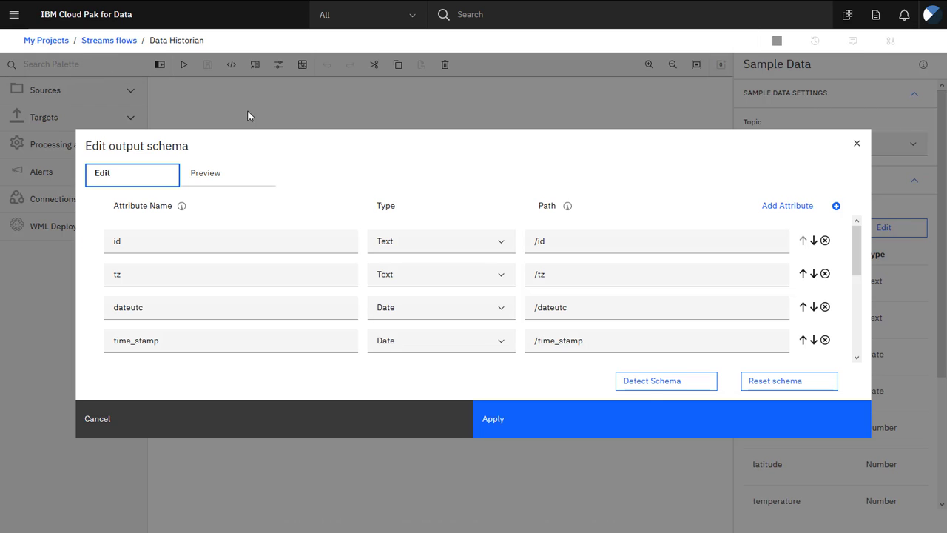
{"action": "left_click_drag", "start_coordinate": [855, 250], "coordinate": [846, 342]}
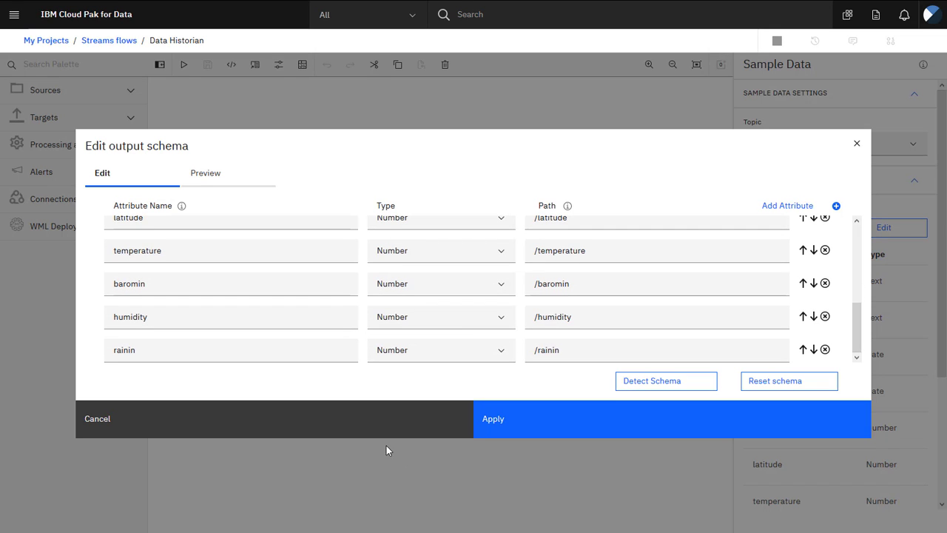
{"action": "left_click", "coordinate": [370, 428]}
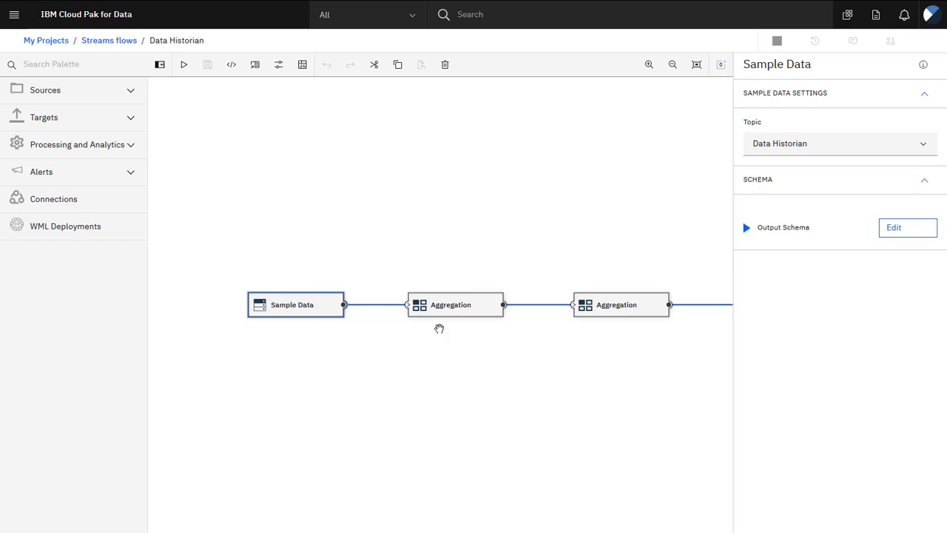
Set the first Aggregation operator's window to partition by id
{"action": "left_click", "coordinate": [483, 315]}
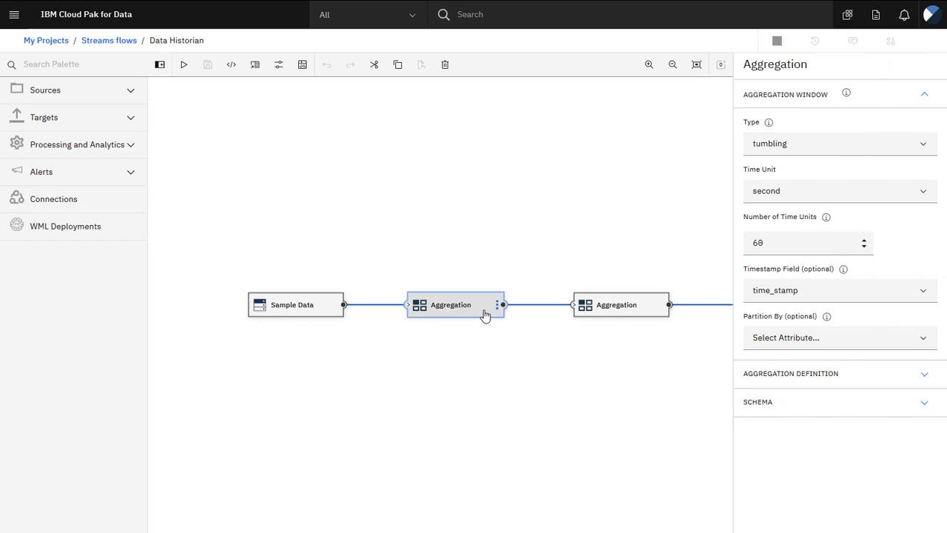
{"action": "left_click", "coordinate": [917, 148]}
{"action": "left_click", "coordinate": [917, 148]}
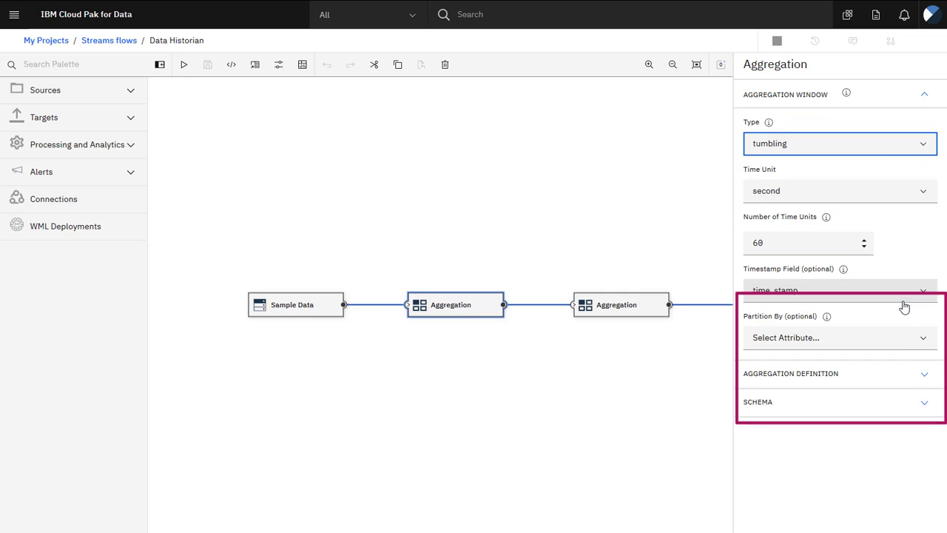
{"action": "left_click", "coordinate": [913, 348]}
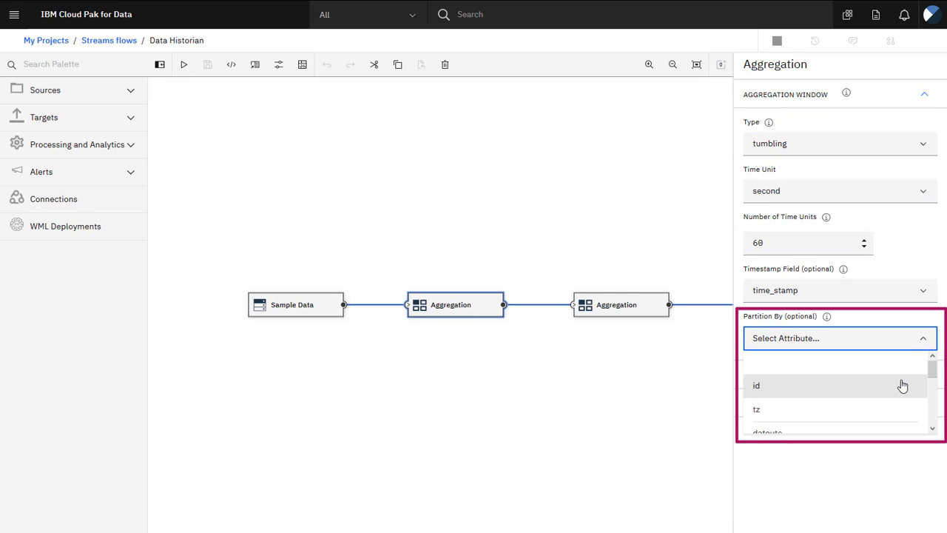
{"action": "left_click", "coordinate": [902, 384]}
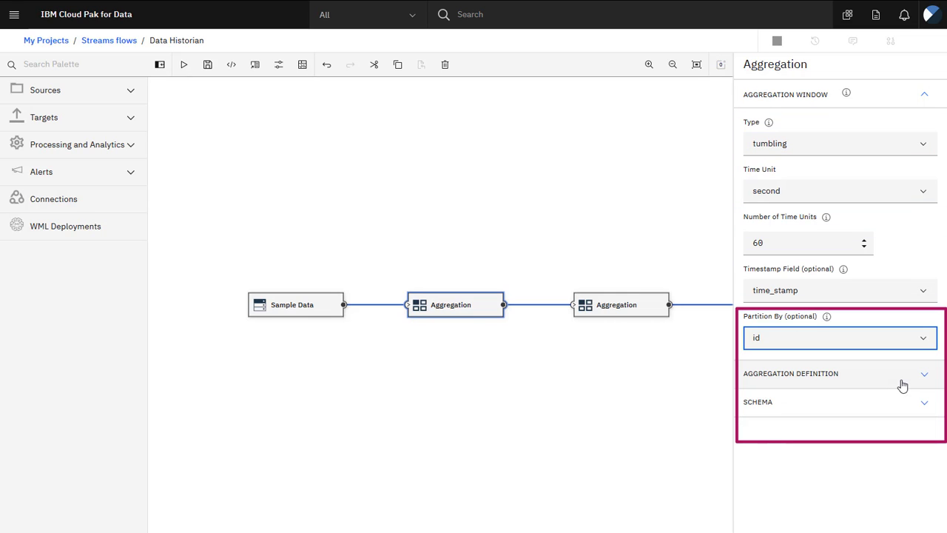
{"action": "left_click", "coordinate": [897, 319]}
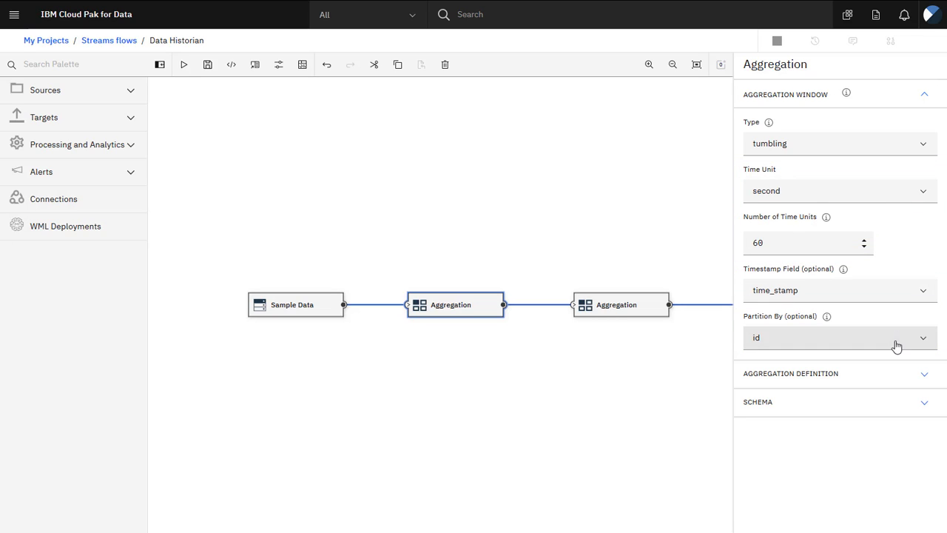
Examine the first Aggregation operator's definition: grouping, function types, the rainin_avg1 function's settings, and the schema section
{"action": "left_click", "coordinate": [888, 376]}
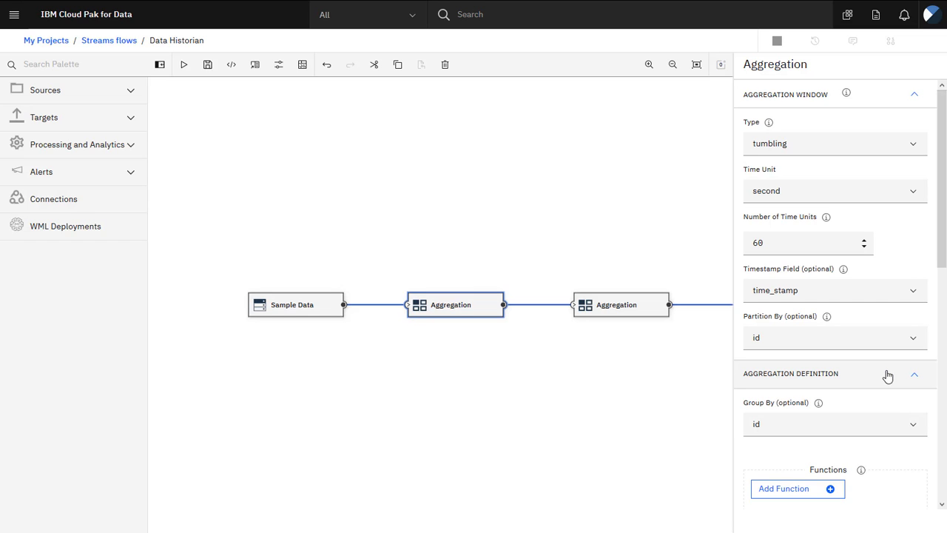
{"action": "scroll", "coordinate": [888, 376], "scroll_direction": "down", "scroll_amount": 3}
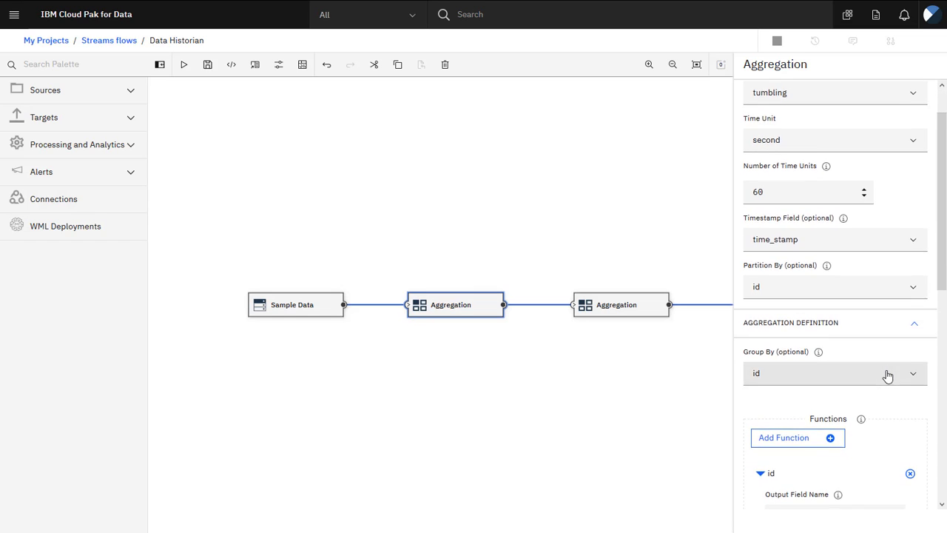
{"action": "scroll", "coordinate": [888, 375], "scroll_direction": "down", "scroll_amount": 2}
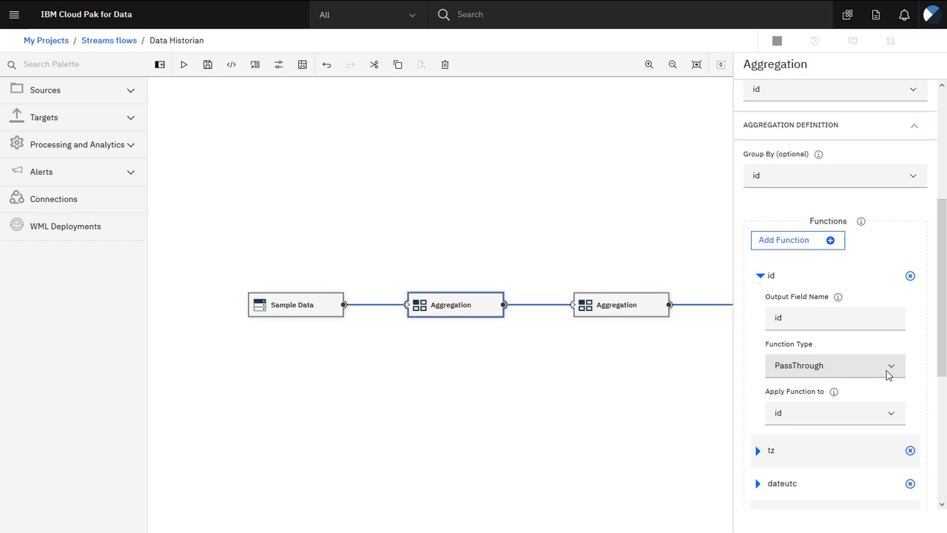
{"action": "left_click", "coordinate": [888, 376]}
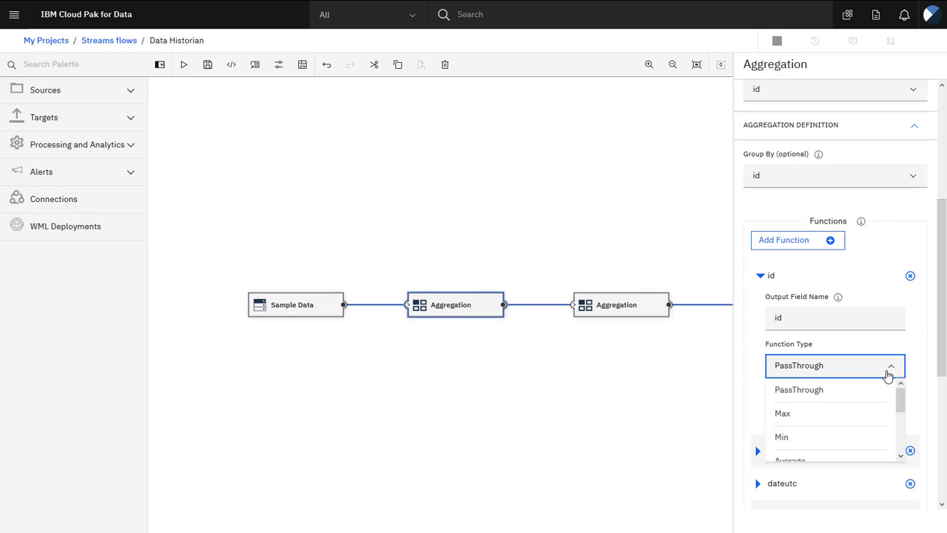
{"action": "left_click", "coordinate": [888, 375]}
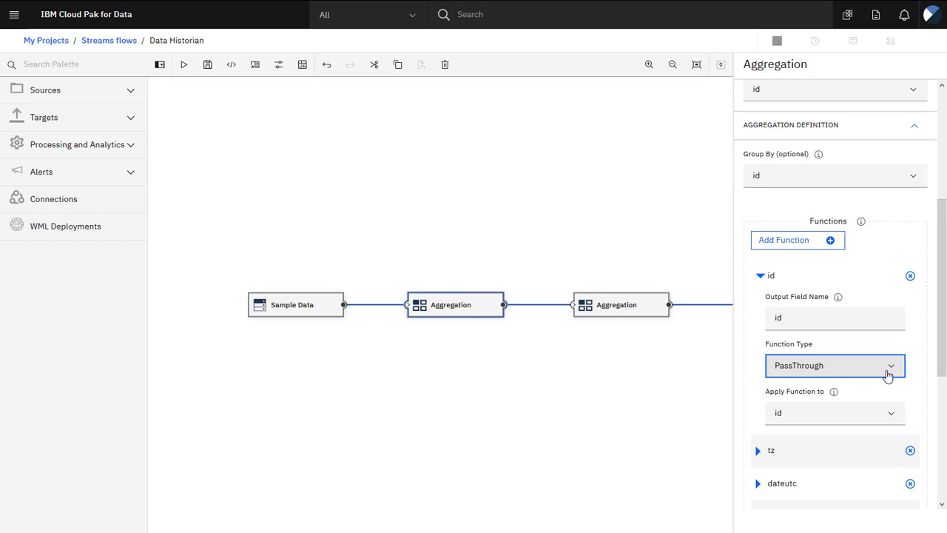
{"action": "scroll", "coordinate": [888, 375], "scroll_direction": "down", "scroll_amount": 3}
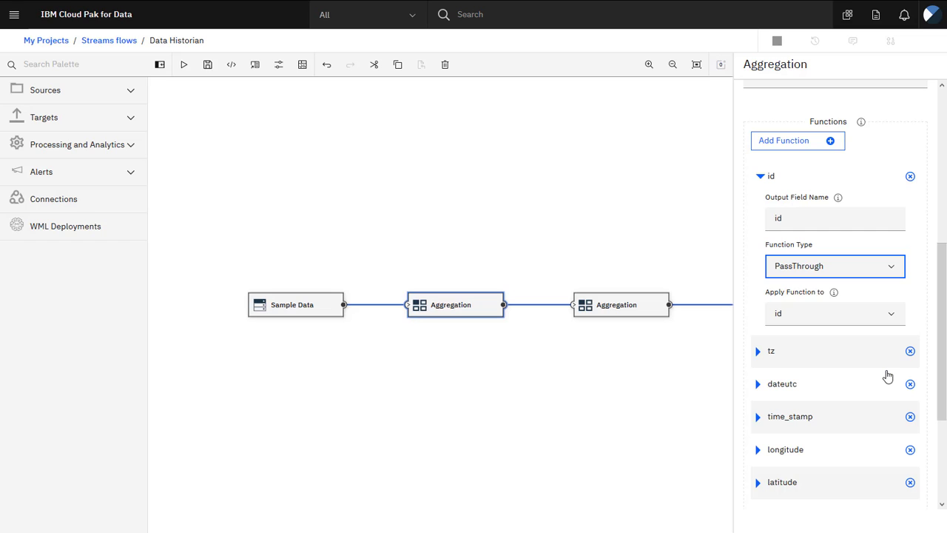
{"action": "scroll", "coordinate": [888, 375], "scroll_direction": "down", "scroll_amount": 3}
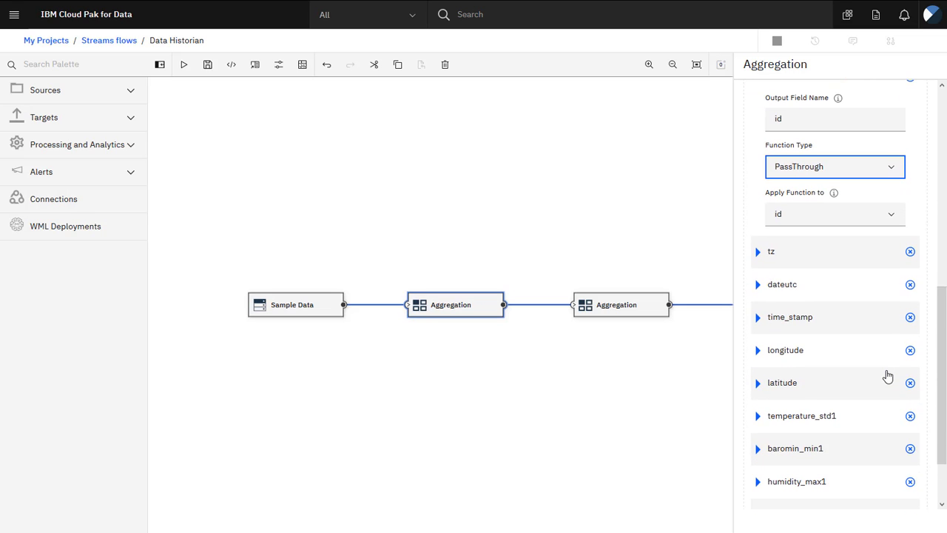
{"action": "scroll", "coordinate": [888, 376], "scroll_direction": "down", "scroll_amount": 3}
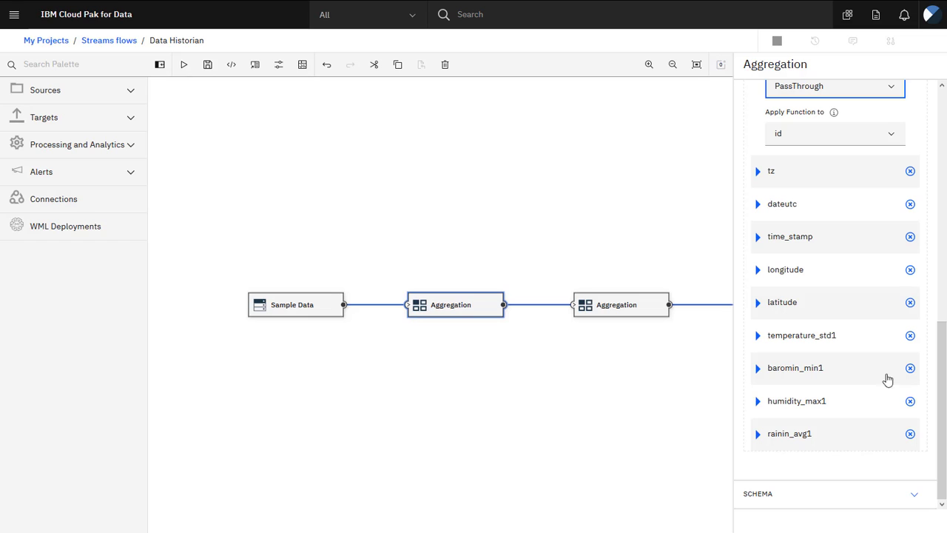
{"action": "left_click", "coordinate": [858, 443]}
{"action": "scroll", "coordinate": [858, 443], "scroll_direction": "down", "scroll_amount": 3}
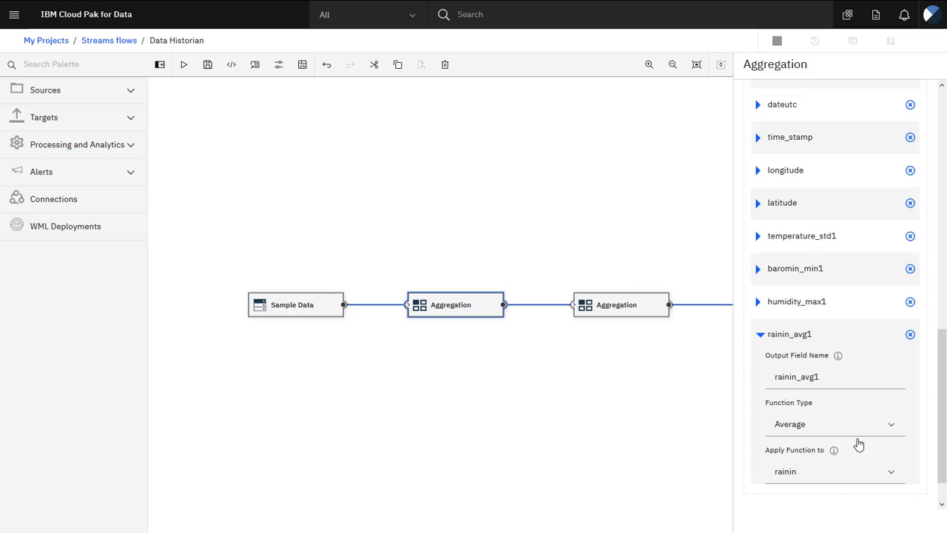
{"action": "scroll", "coordinate": [858, 443], "scroll_direction": "down", "scroll_amount": 2}
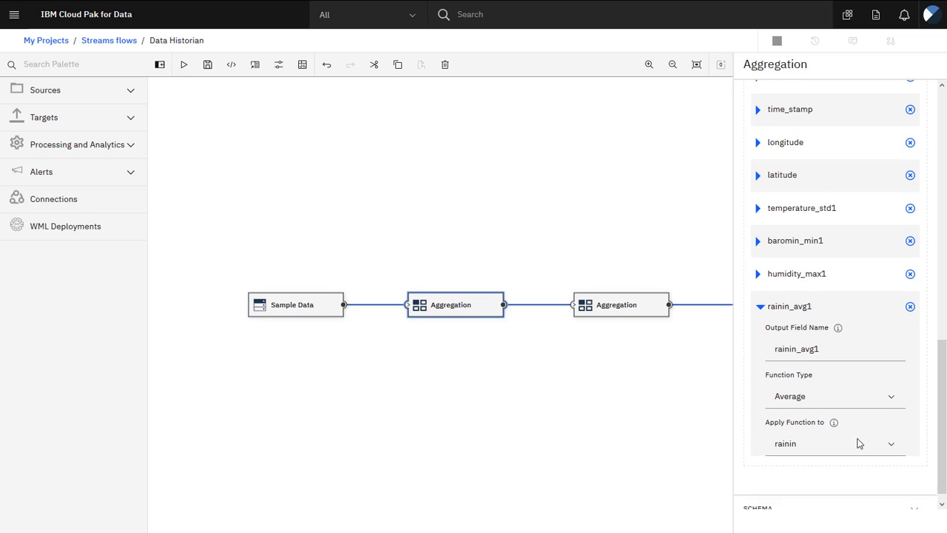
{"action": "left_click", "coordinate": [863, 495]}
{"action": "scroll", "coordinate": [863, 495], "scroll_direction": "down", "scroll_amount": 3}
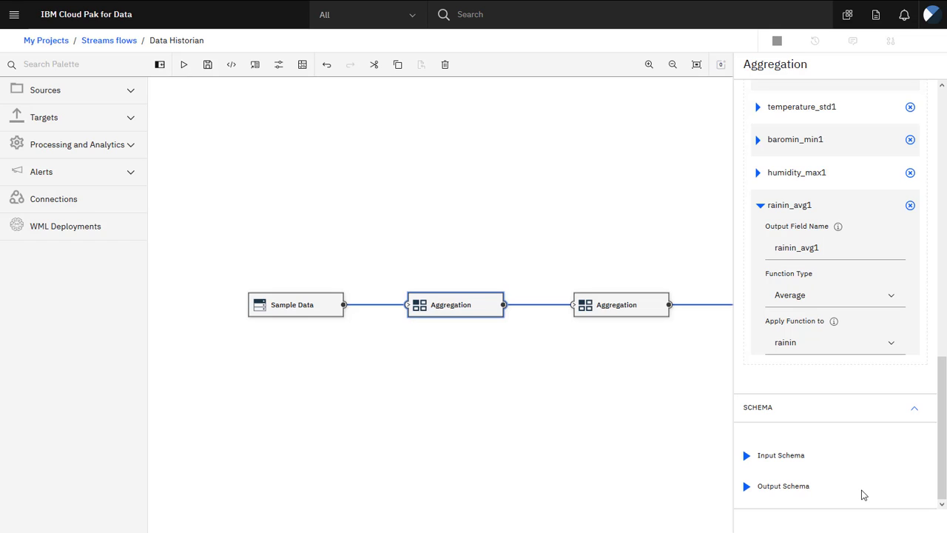
Review the second Aggregation operator's window settings, aggregation functions and schema section
{"action": "left_click", "coordinate": [651, 313]}
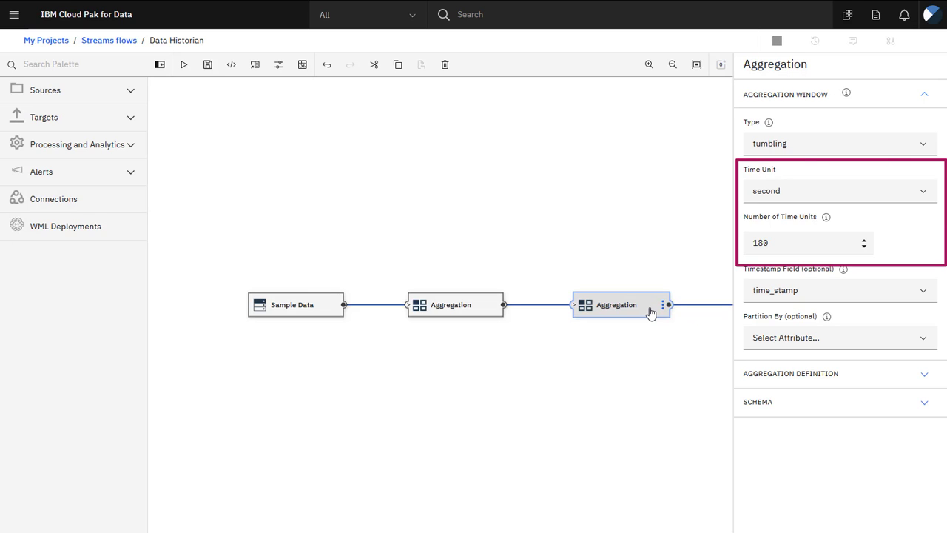
{"action": "left_click", "coordinate": [785, 374]}
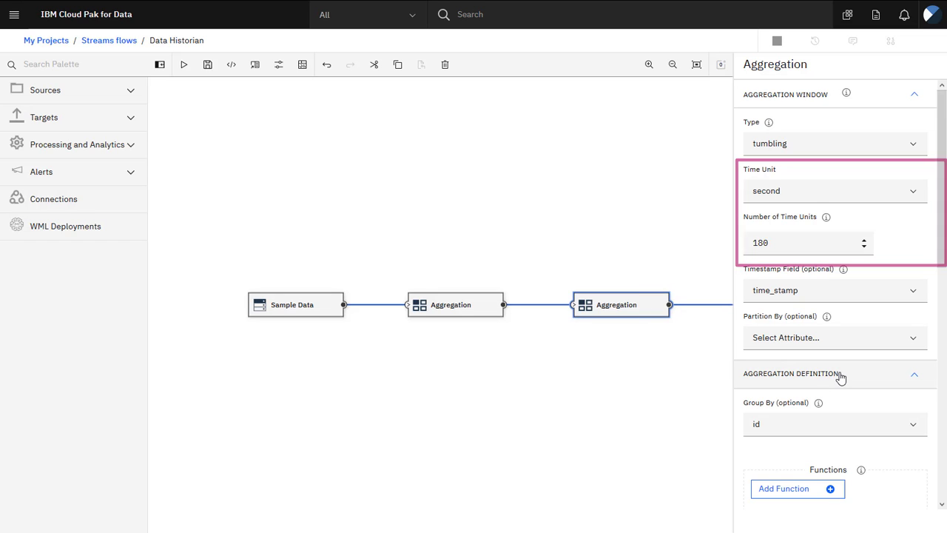
{"action": "scroll", "coordinate": [942, 399], "scroll_direction": "down", "scroll_amount": 1}
{"action": "scroll", "coordinate": [942, 400], "scroll_direction": "down", "scroll_amount": 4}
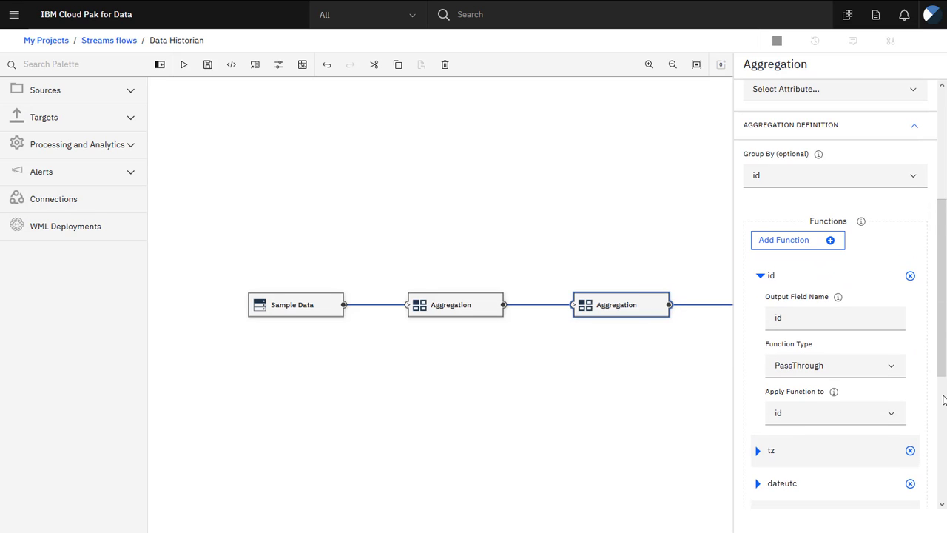
{"action": "scroll", "coordinate": [942, 399], "scroll_direction": "down", "scroll_amount": 6}
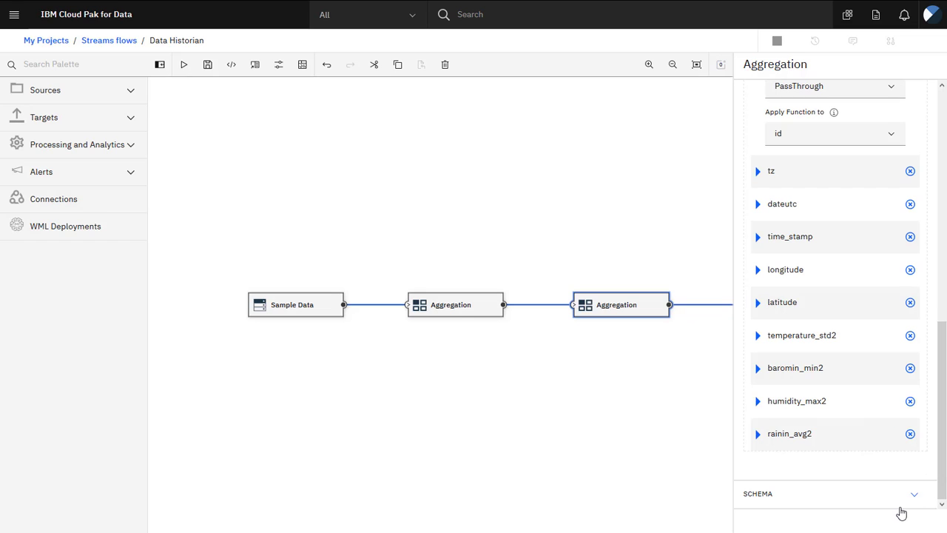
{"action": "left_click", "coordinate": [903, 501]}
{"action": "scroll", "coordinate": [942, 501], "scroll_direction": "down", "scroll_amount": 2}
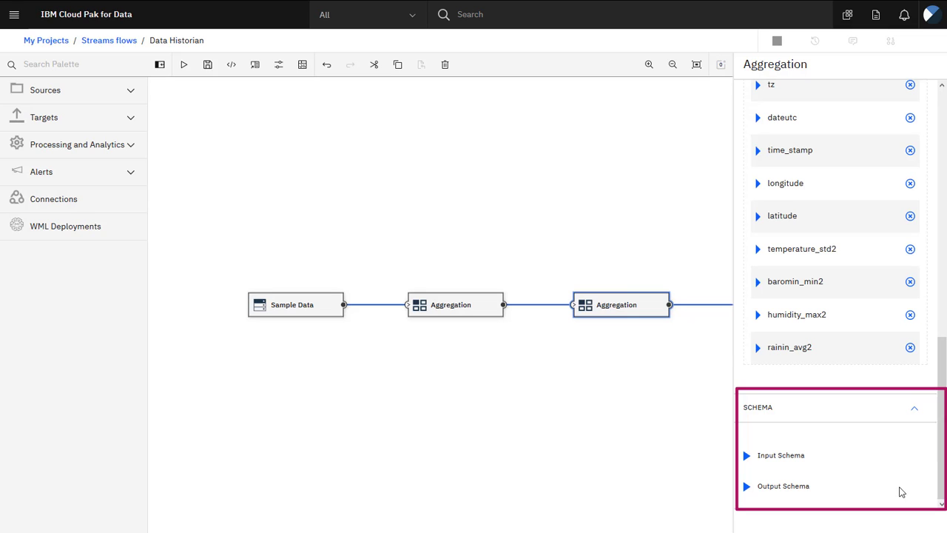
Read the description of the Debug operator at the end of the flow, then close its properties
{"action": "left_click", "coordinate": [702, 415]}
{"action": "left_click", "coordinate": [819, 315]}
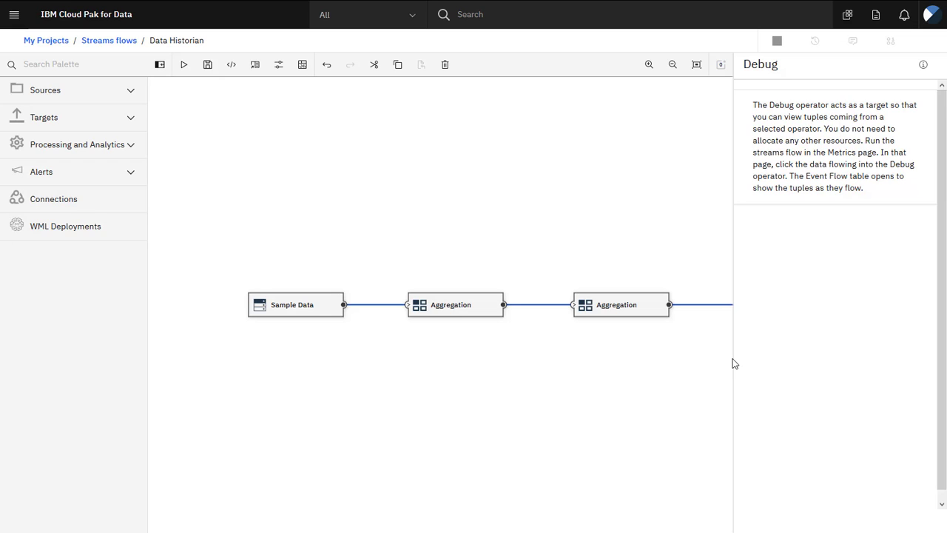
{"action": "left_click", "coordinate": [641, 370]}
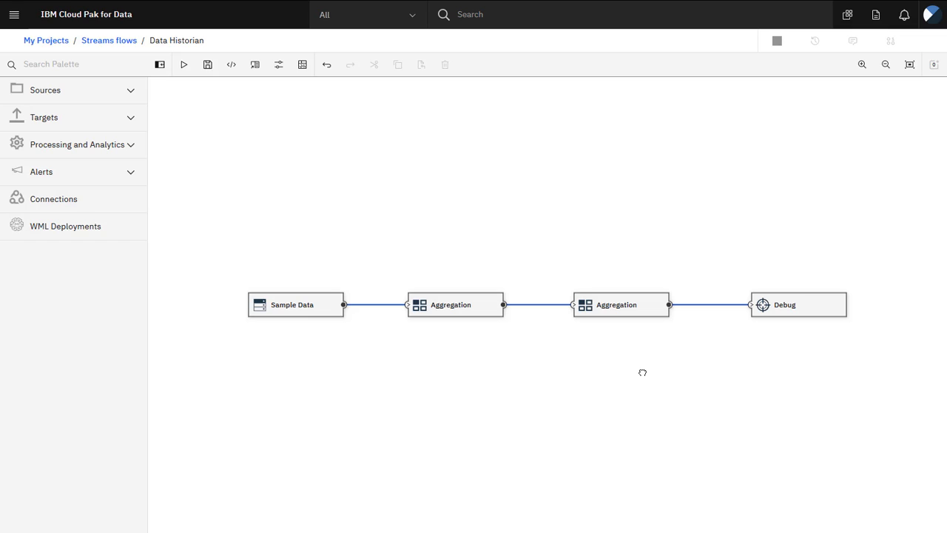
Save the streams flow and start it from its metrics page
{"action": "left_click", "coordinate": [208, 66]}
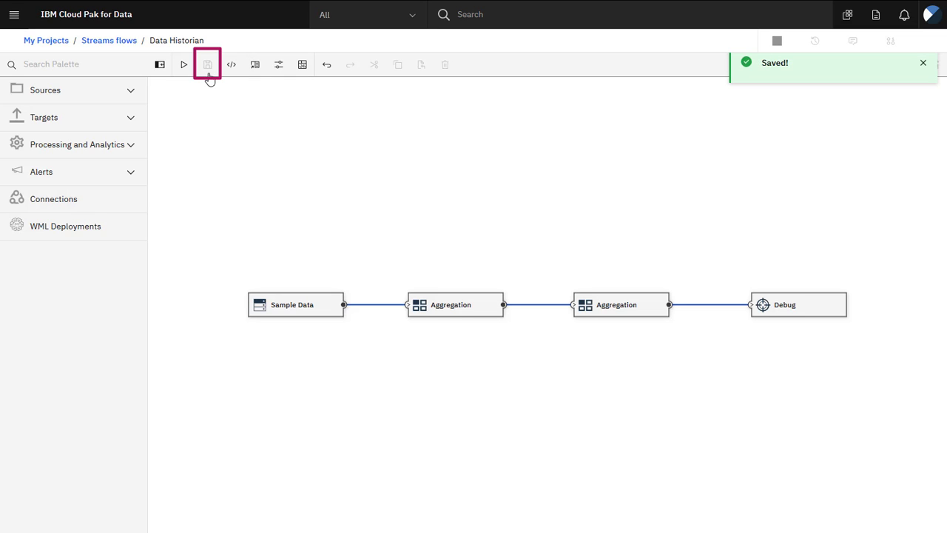
{"action": "left_click", "coordinate": [303, 68]}
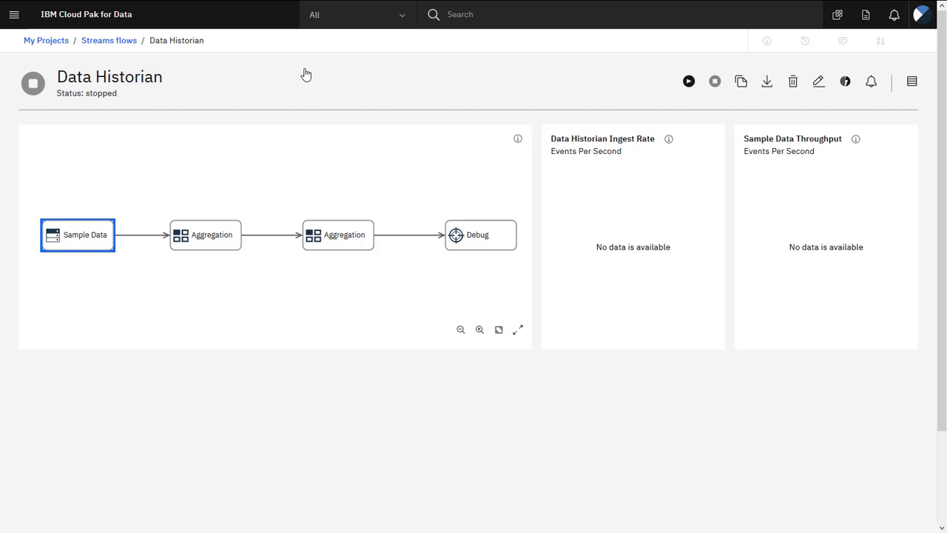
{"action": "left_click", "coordinate": [689, 82]}
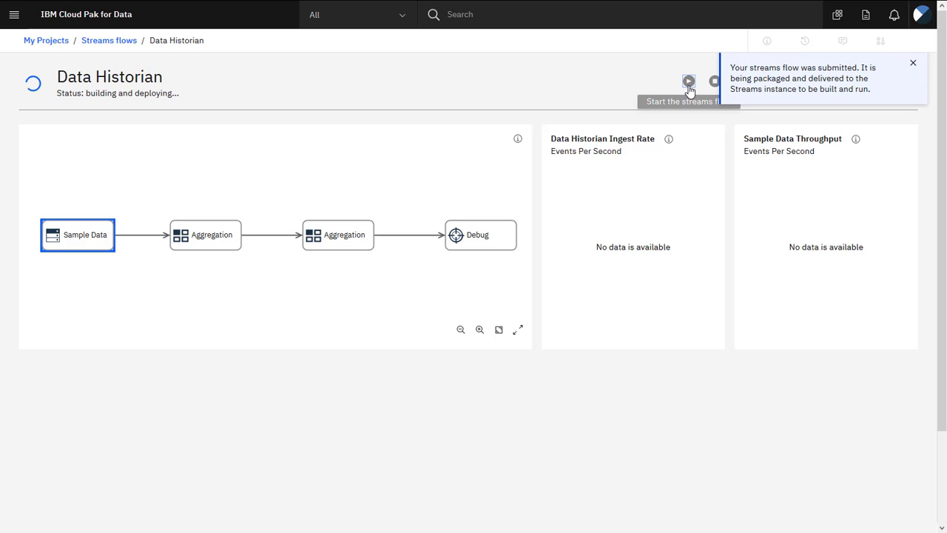